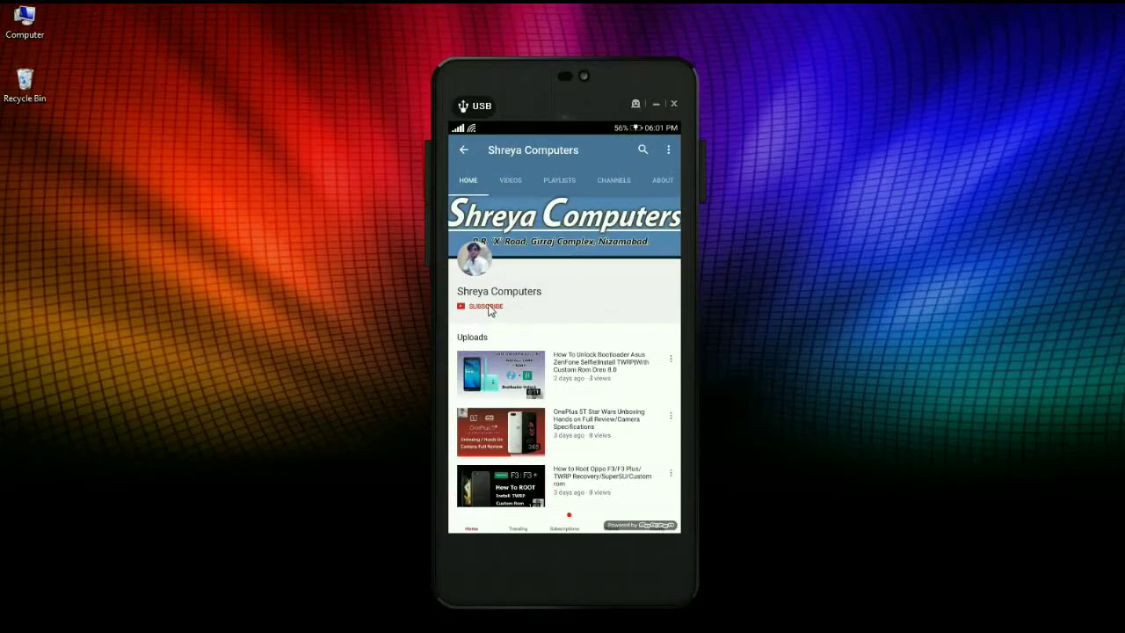
- Subscribe to Shreya Computers on YouTube and set the bell to all notifications
{"action": "left_click", "coordinate": [488, 307]}
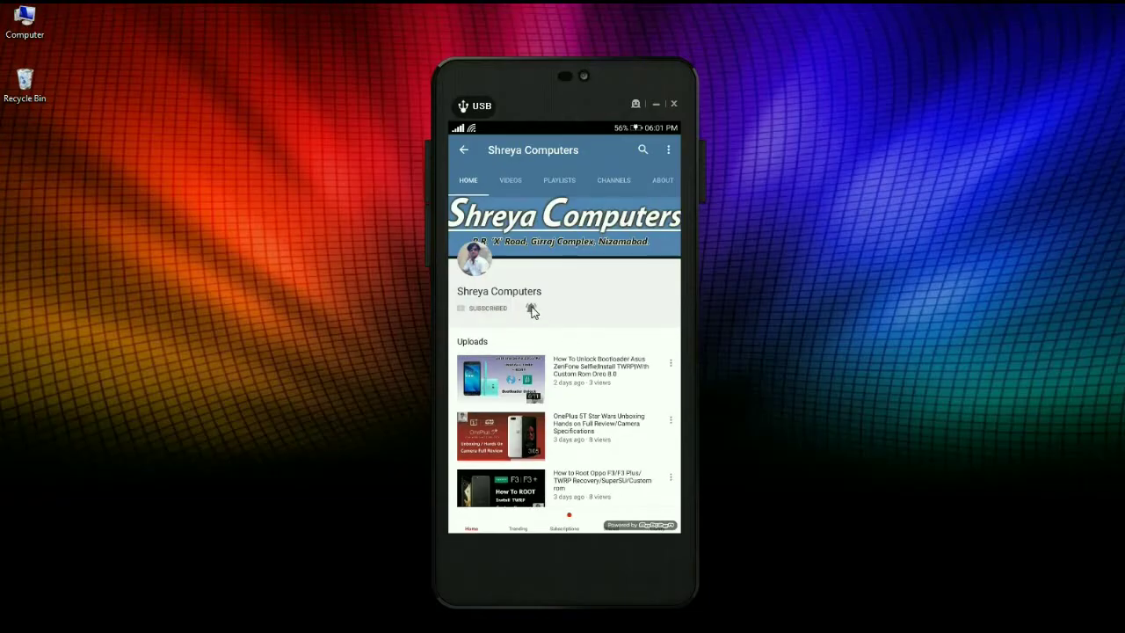
{"action": "left_click", "coordinate": [531, 309]}
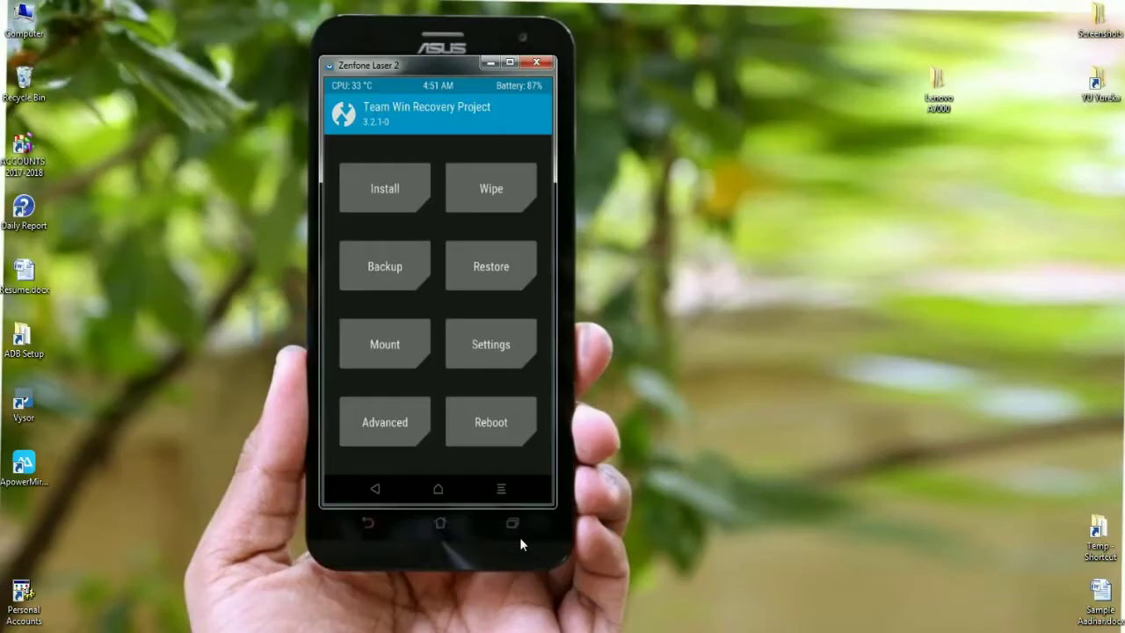
- Back up Boot, Recovery, System, Data and Modem to the micro SD card
{"action": "left_click", "coordinate": [357, 278]}
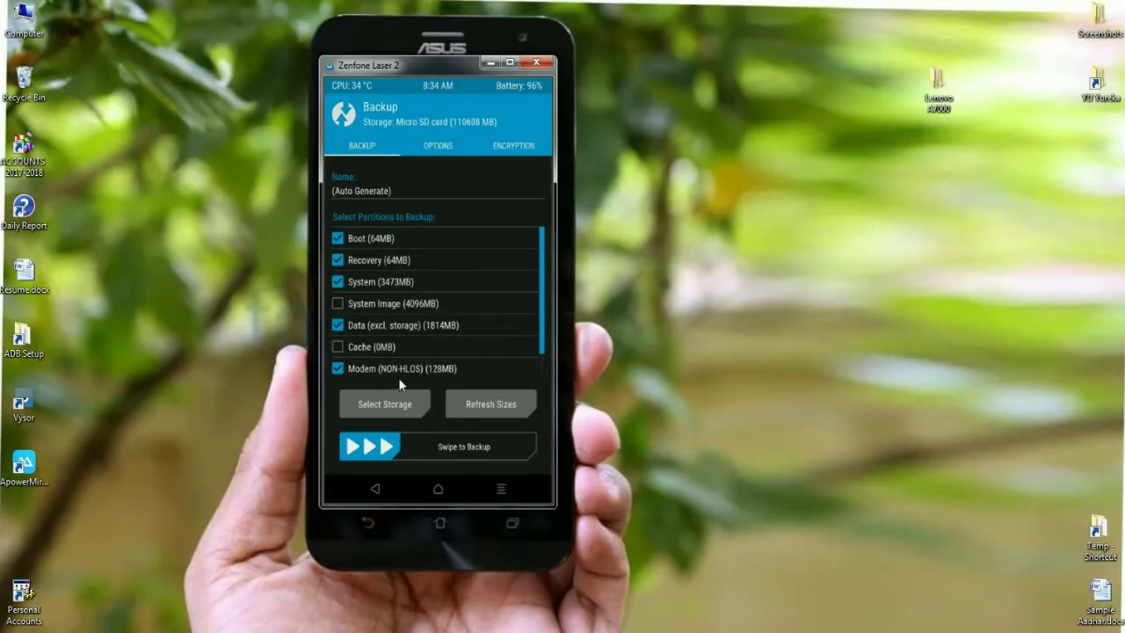
{"action": "left_click_drag", "start_coordinate": [374, 450], "coordinate": [547, 453]}
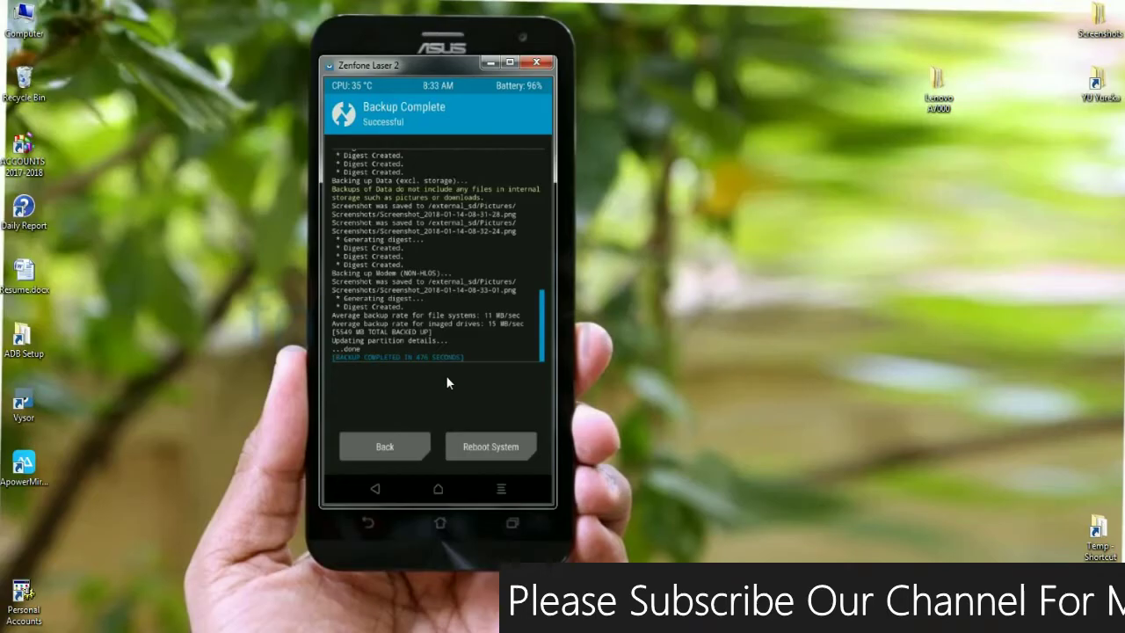
- Run an Advanced Wipe of Dalvik/ART Cache, System, Data and Cache
{"action": "left_click", "coordinate": [392, 452]}
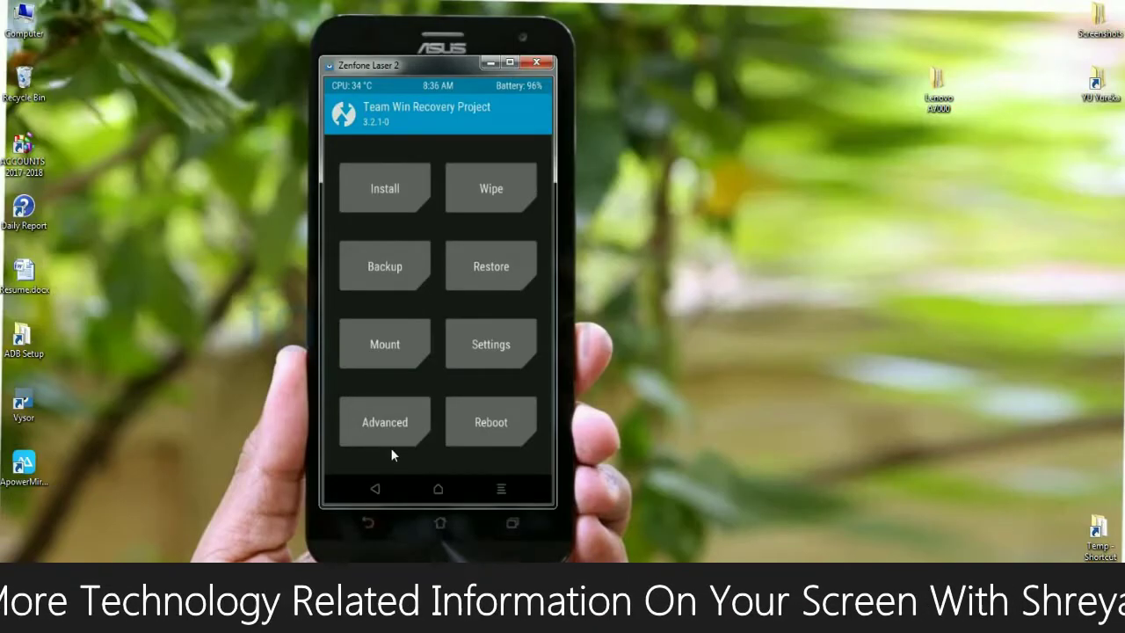
{"action": "left_click", "coordinate": [484, 191]}
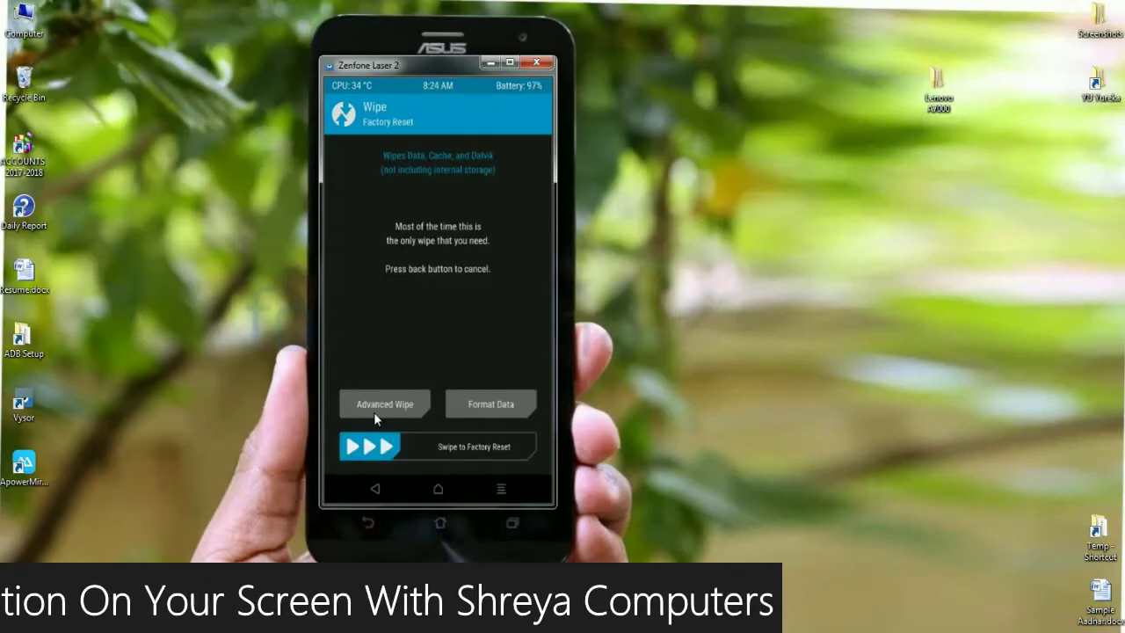
{"action": "left_click", "coordinate": [374, 412]}
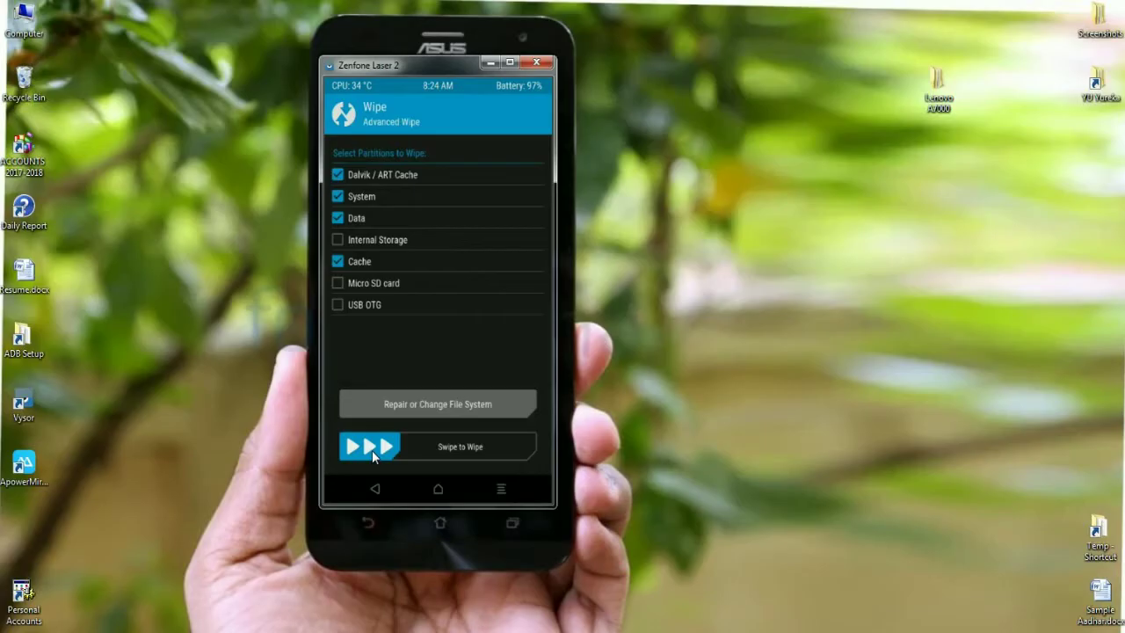
{"action": "left_click_drag", "start_coordinate": [372, 449], "coordinate": [495, 447]}
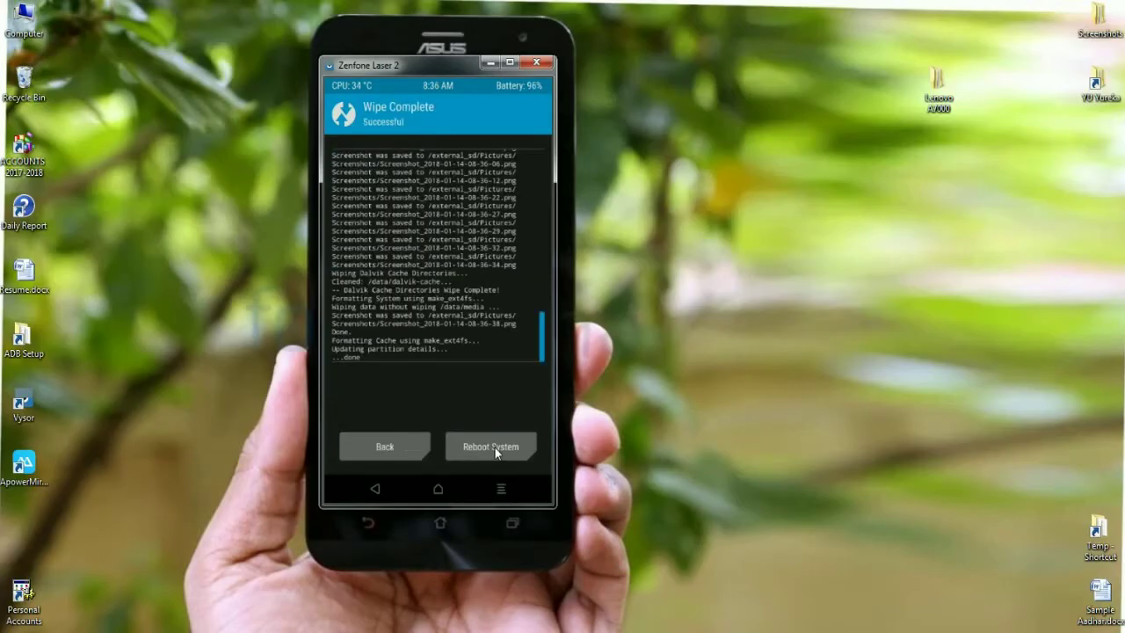
- Flash the Android Oreo 8.1 Beta ROM zip from the SD card
{"action": "left_click", "coordinate": [395, 446]}
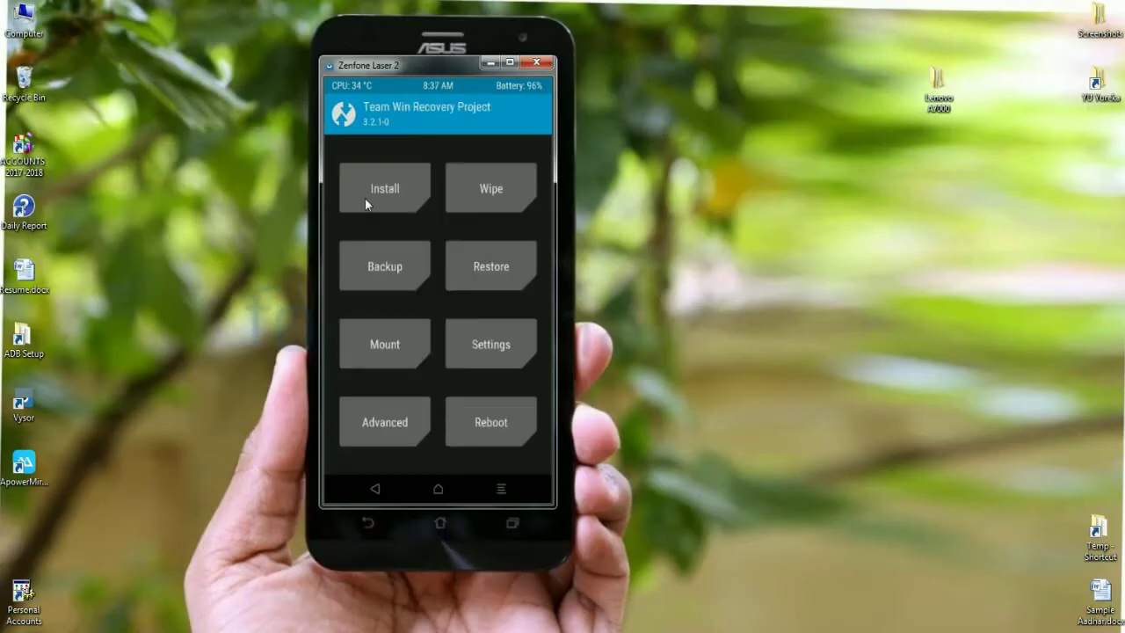
{"action": "left_click", "coordinate": [366, 204]}
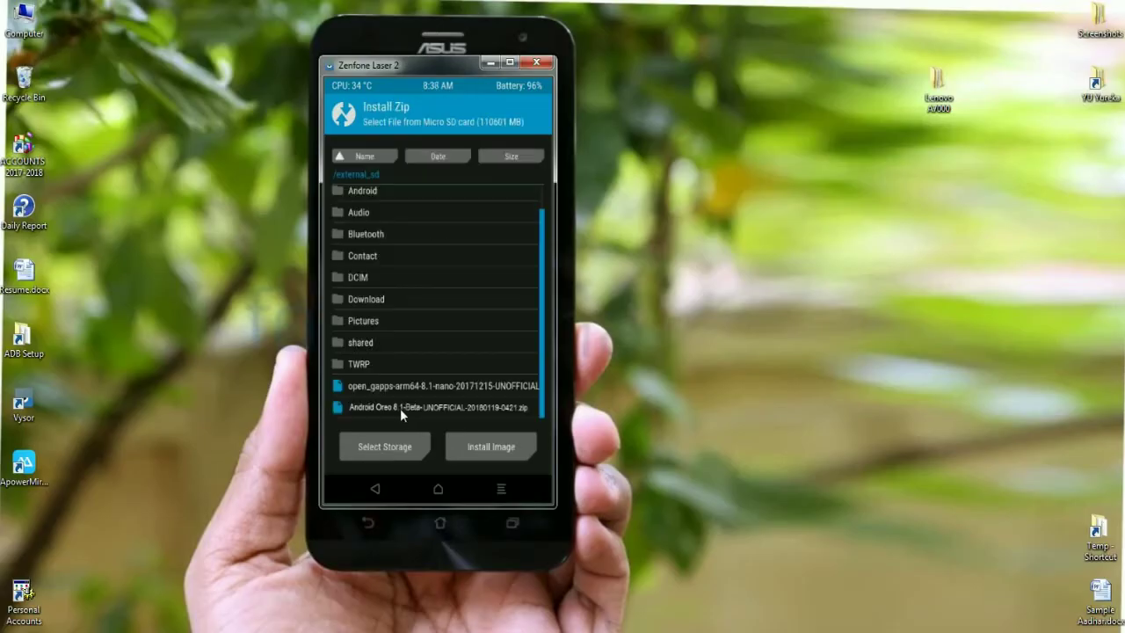
{"action": "left_click", "coordinate": [398, 406]}
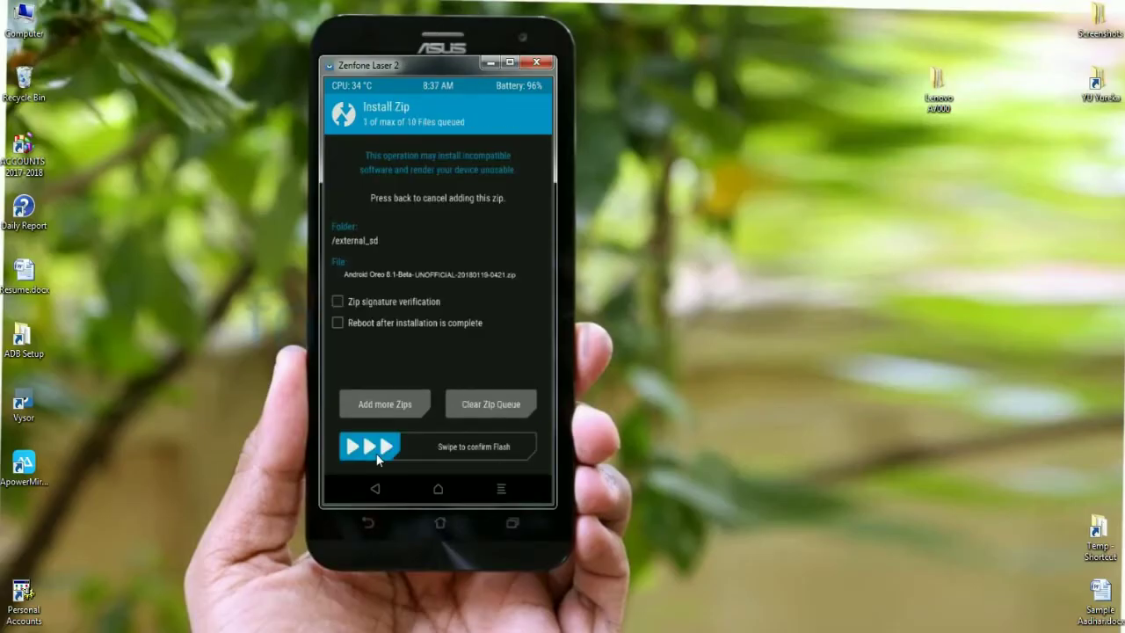
{"action": "left_click_drag", "start_coordinate": [378, 456], "coordinate": [504, 452]}
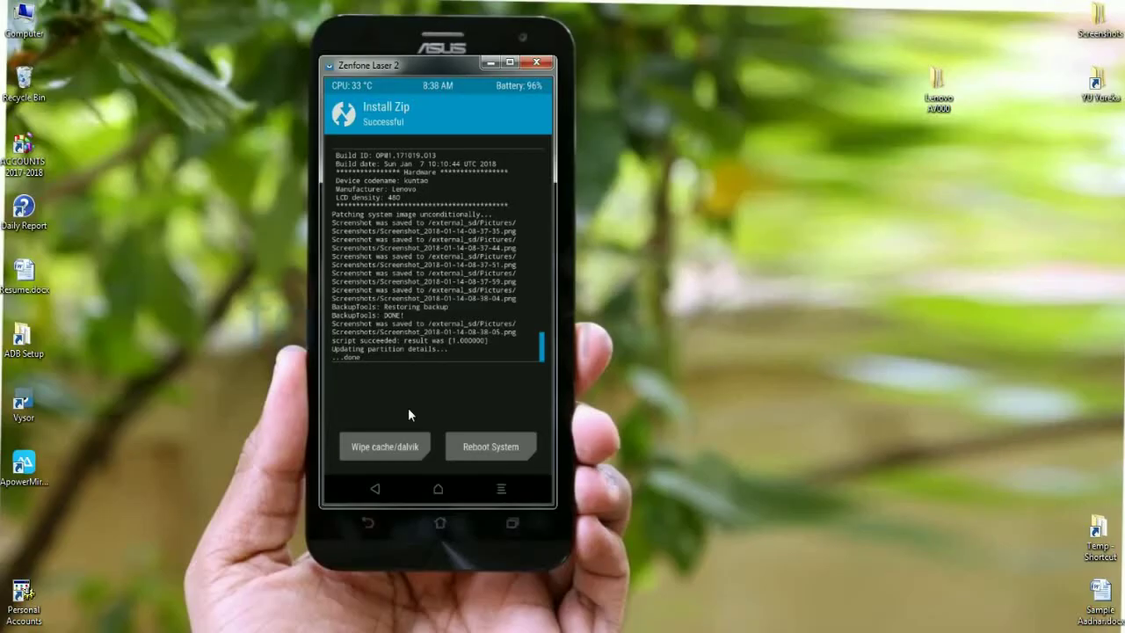
- Flash the open_gapps-arm64-8.1-nano zip after the ROM
{"action": "left_click", "coordinate": [378, 487]}
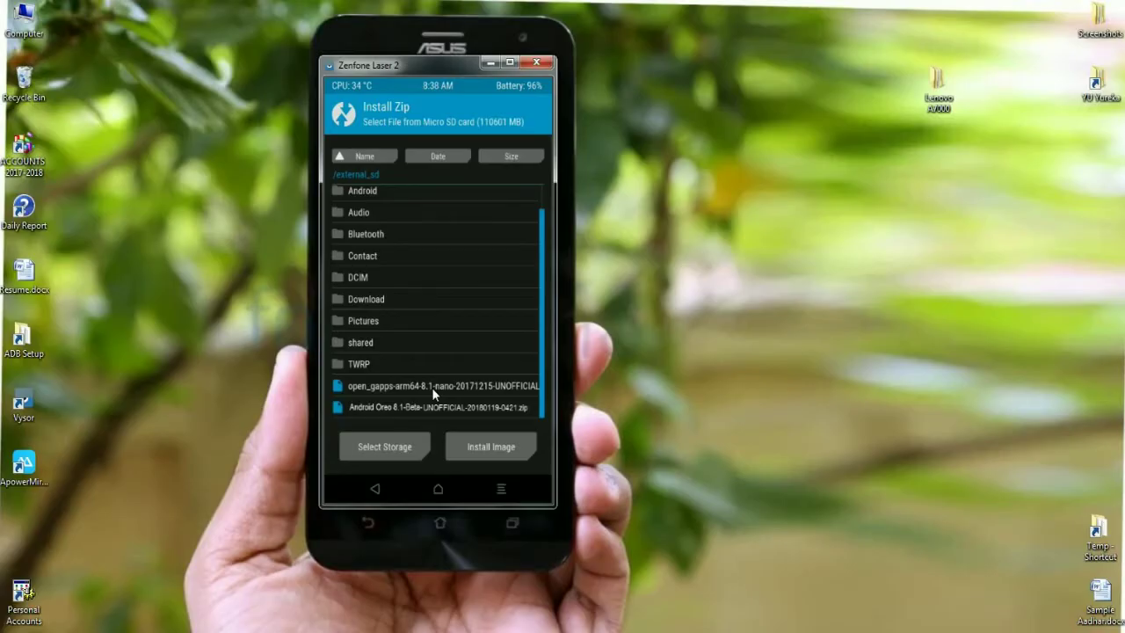
{"action": "left_click", "coordinate": [432, 389]}
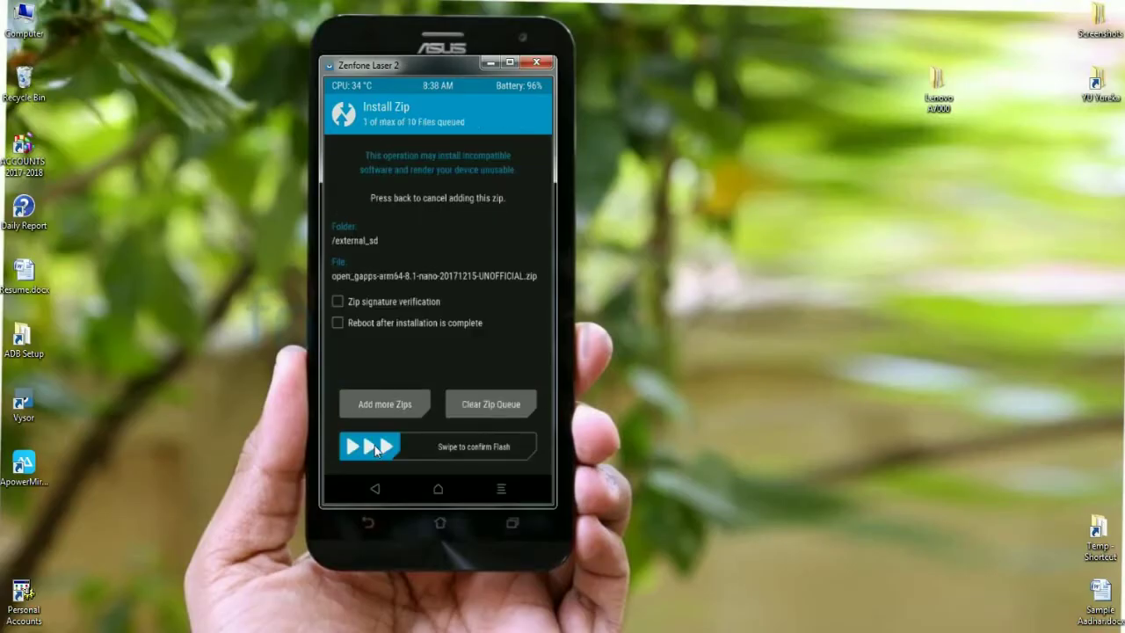
{"action": "left_click_drag", "start_coordinate": [376, 448], "coordinate": [526, 446]}
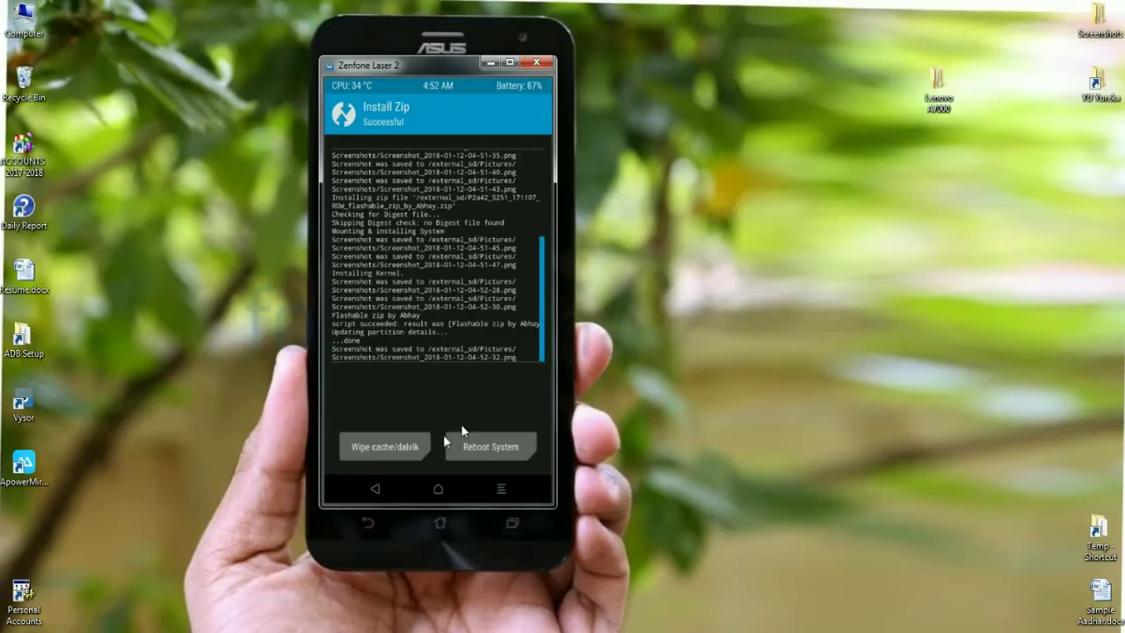
- Wipe cache and Dalvik following the ROM and GApps flash
{"action": "left_click", "coordinate": [394, 449]}
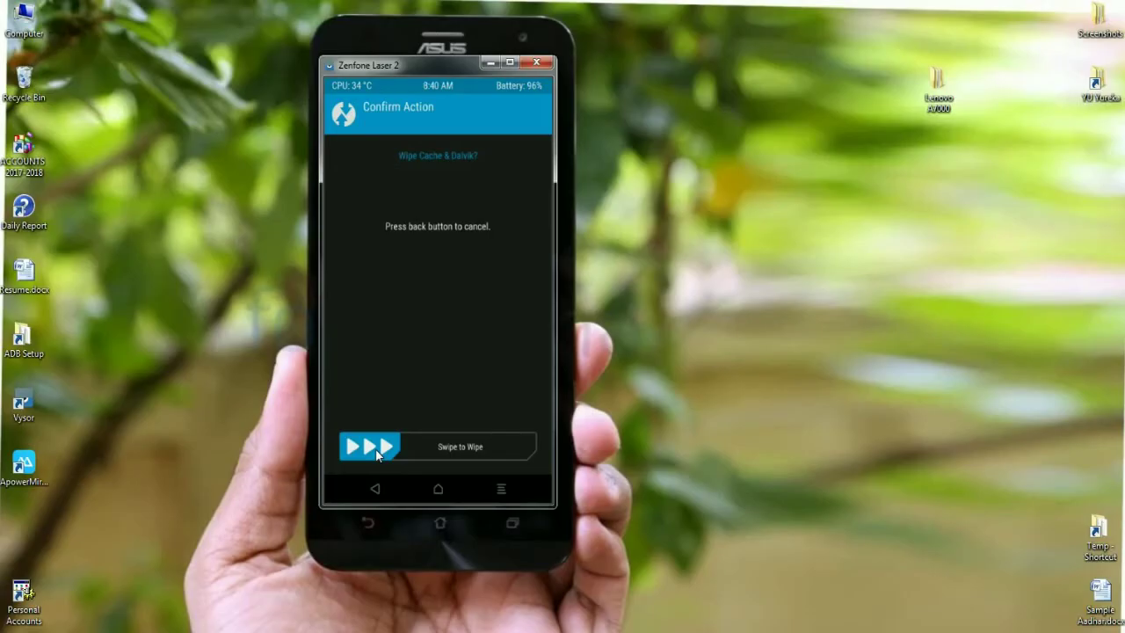
{"action": "left_click_drag", "start_coordinate": [378, 454], "coordinate": [527, 448]}
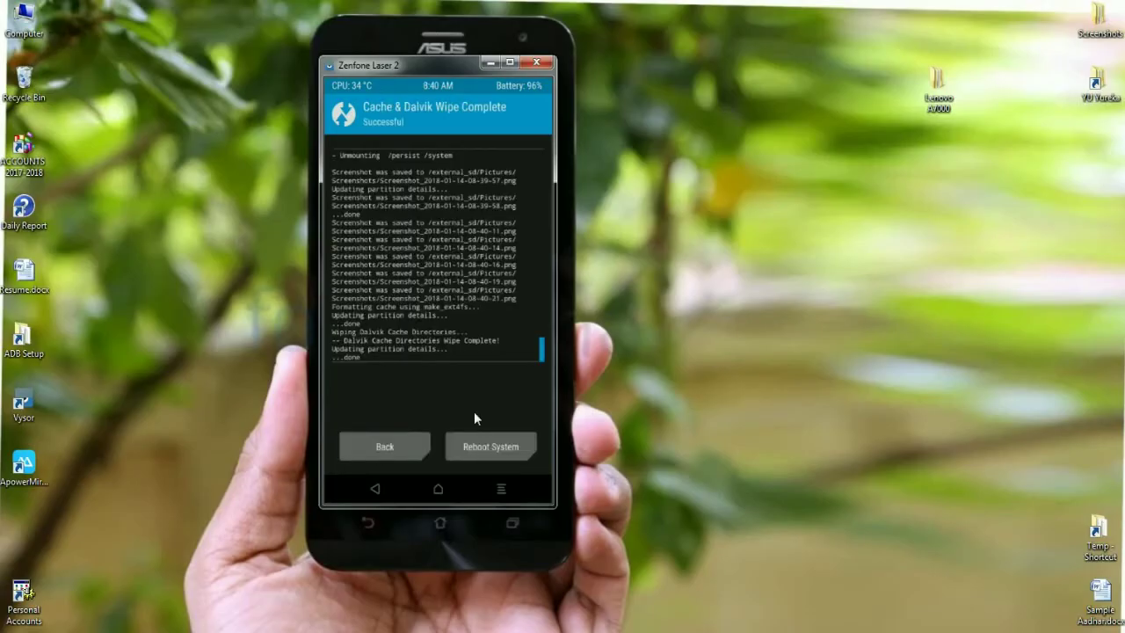